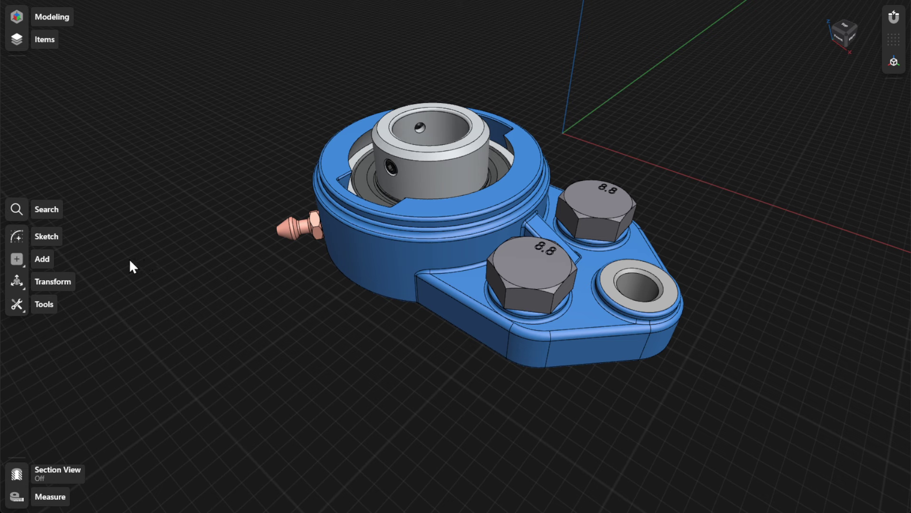
Open the Transform tools flyout to work on the front 8.8 bolt
left_click(36, 277)
Select the front 8.8 bolt and start a Uniform scale operation on it
left_click(536, 274)
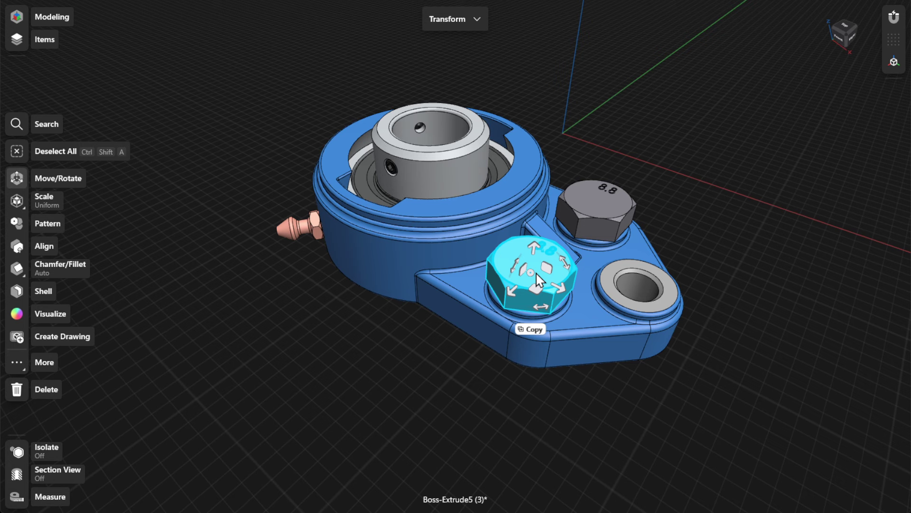
left_click(14, 200)
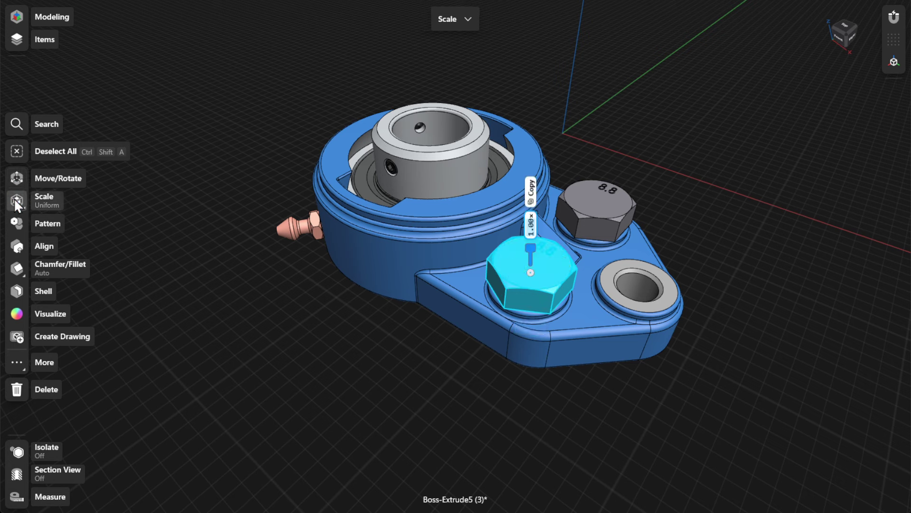
left_click(38, 205)
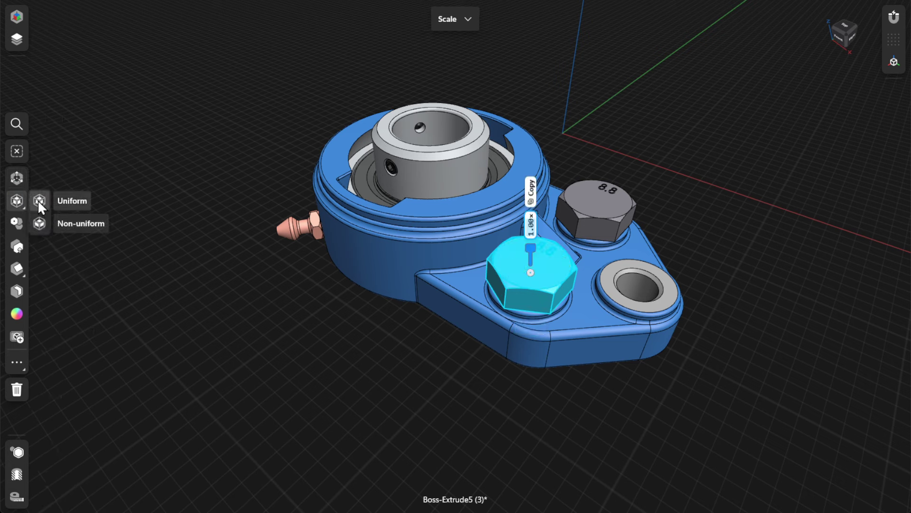
left_click(39, 201)
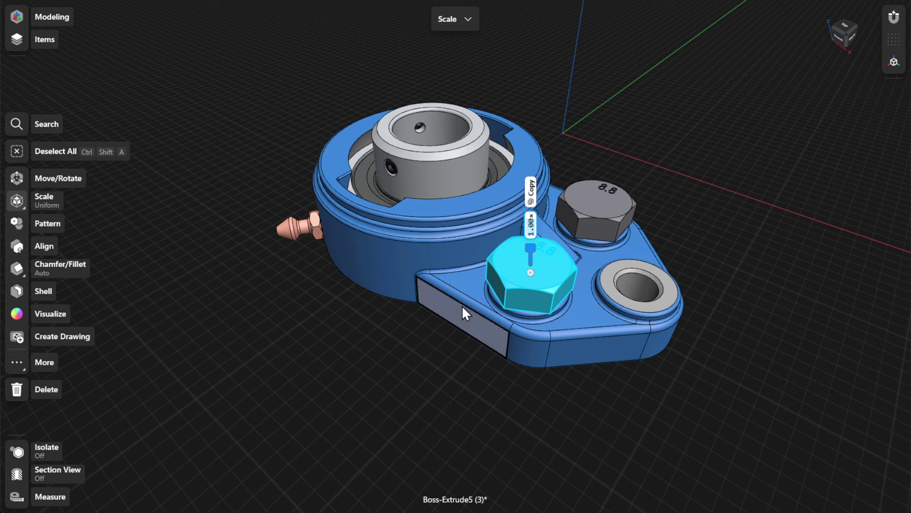
With Copy enabled, scale a copy of the bolt to an exact factor of 1.5x
left_click(533, 196)
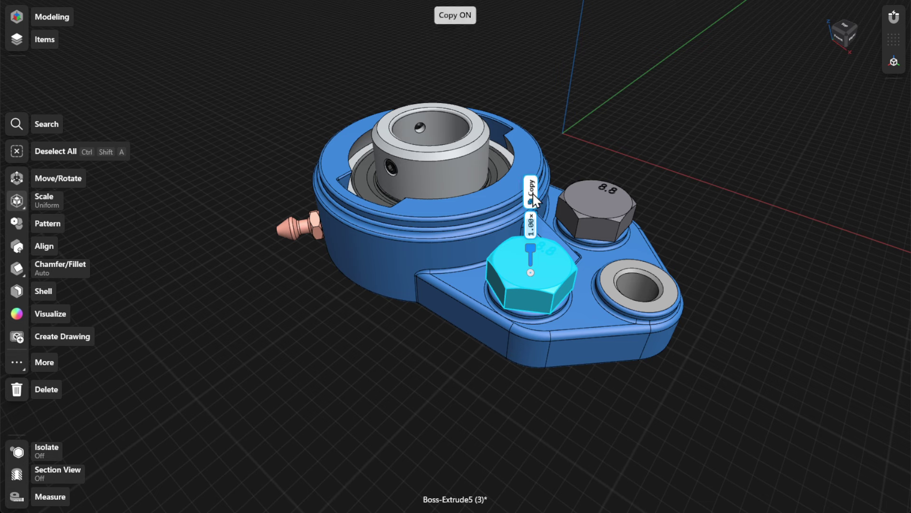
left_click_drag(531, 252, 532, 223)
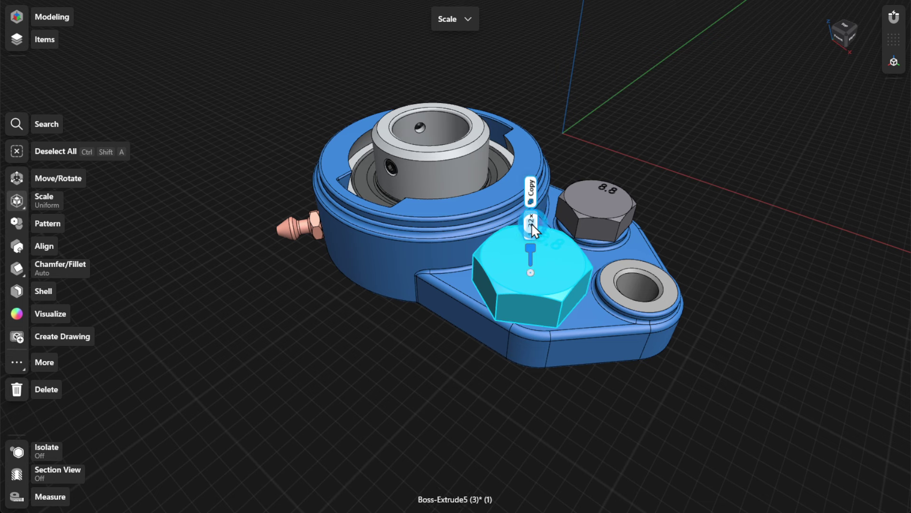
left_click(531, 226)
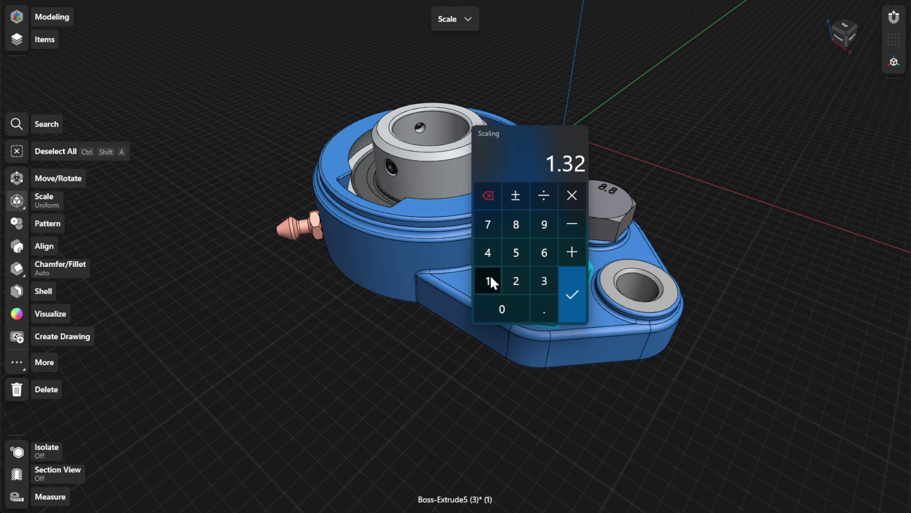
left_click(489, 277)
left_click(543, 309)
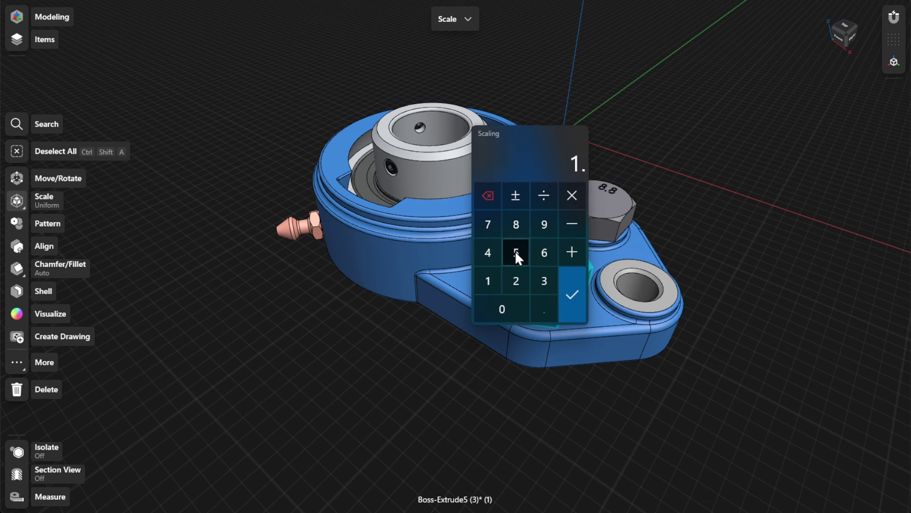
left_click(516, 252)
left_click(571, 297)
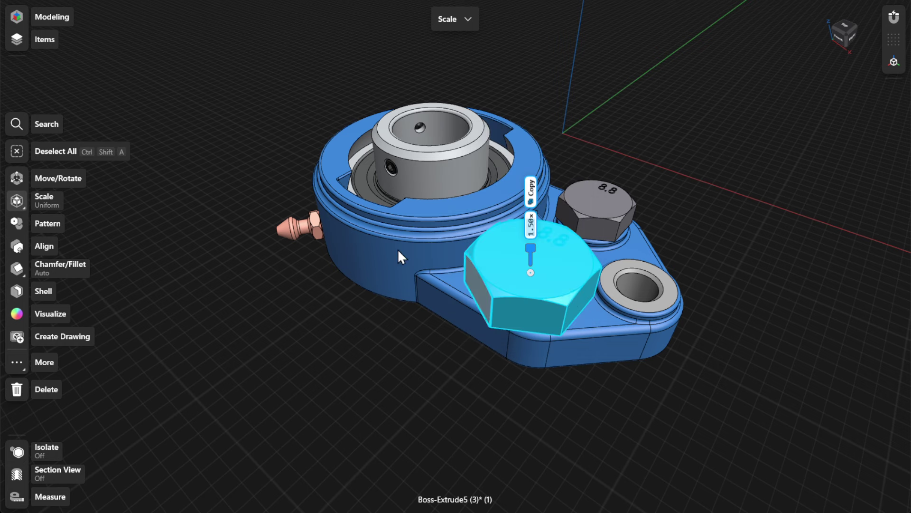
Move the 1.5x bolt copy over the housing, seat it atop the bearing shaft, then deselect
left_click(60, 178)
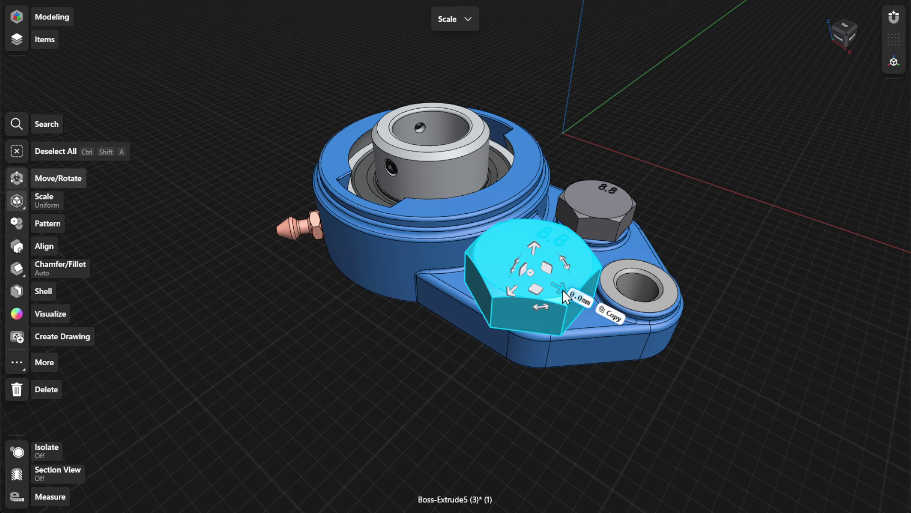
left_click_drag(560, 288, 443, 250)
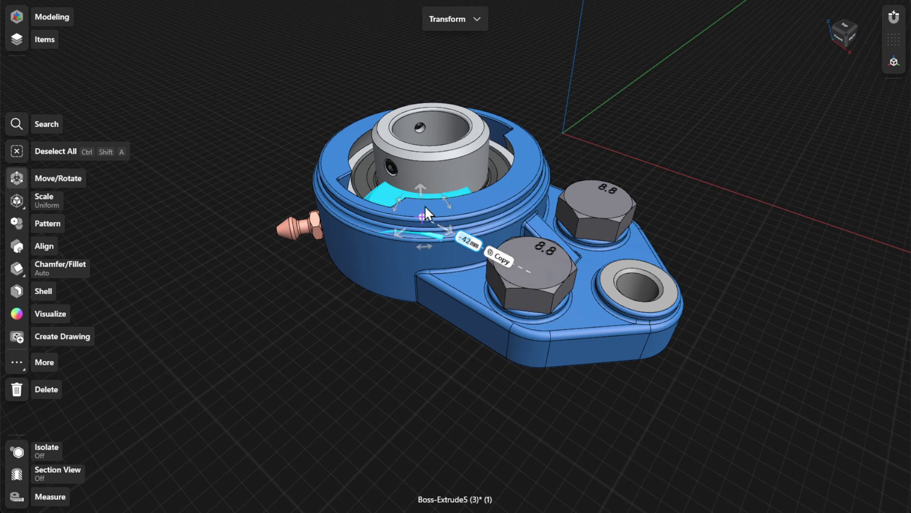
left_click_drag(420, 194, 429, 118)
left_click_drag(430, 68, 430, 77)
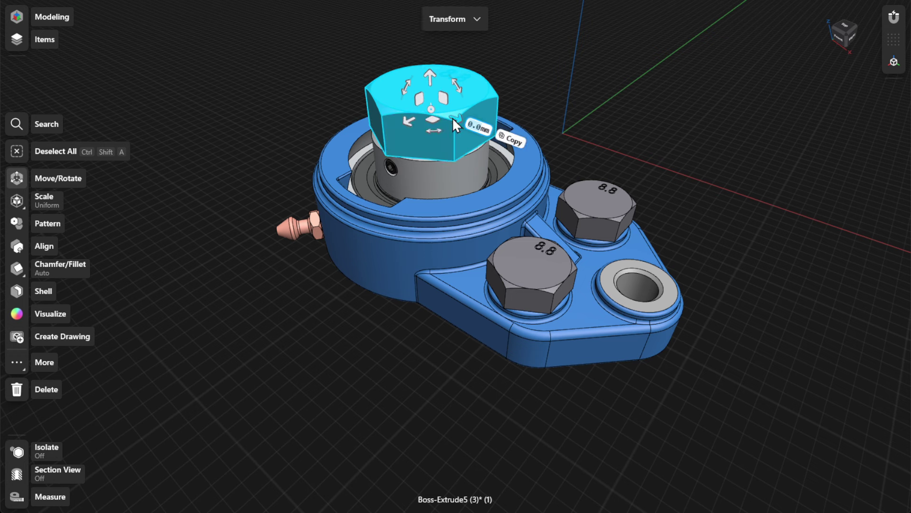
left_click_drag(451, 118, 453, 116)
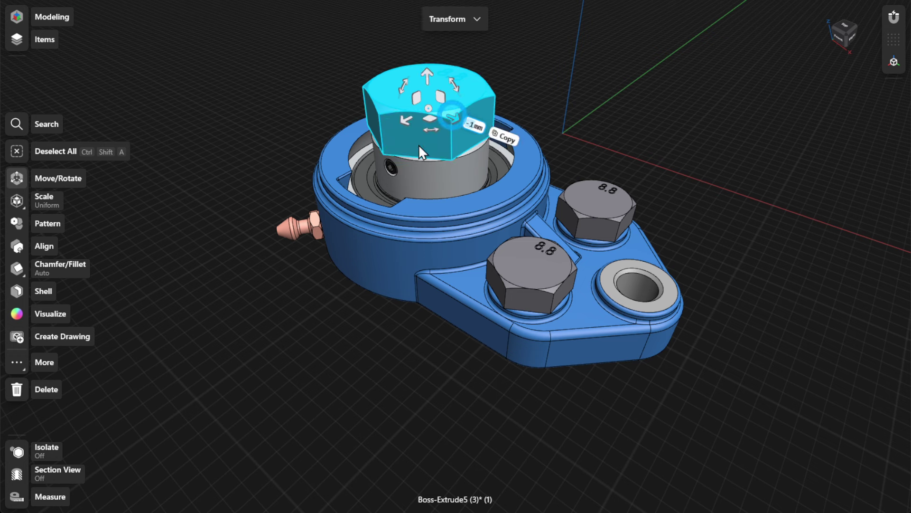
left_click(155, 216)
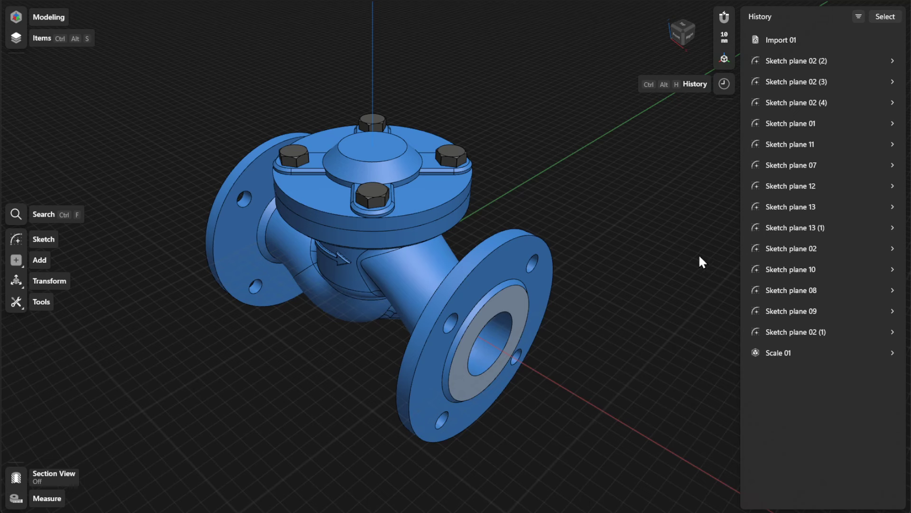
Expand the valve's Scale 01 history card and begin redefining its center point
left_click(889, 354)
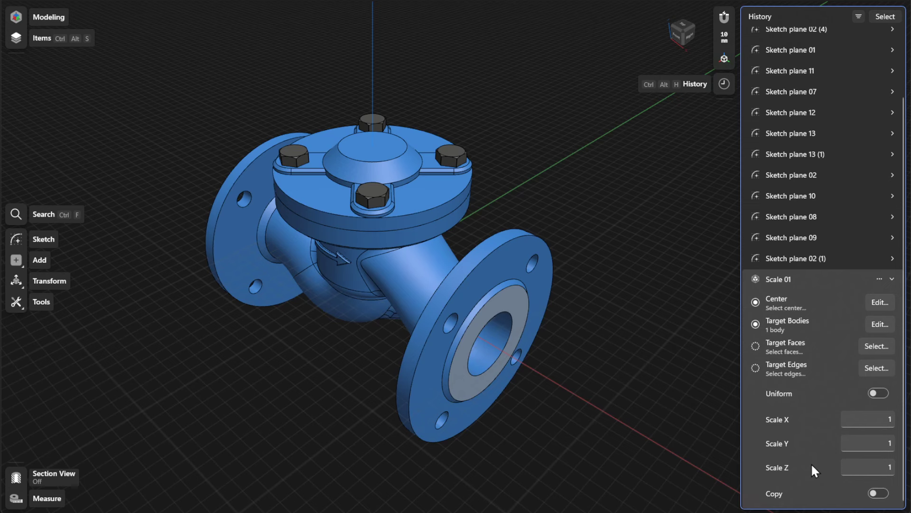
left_click(875, 306)
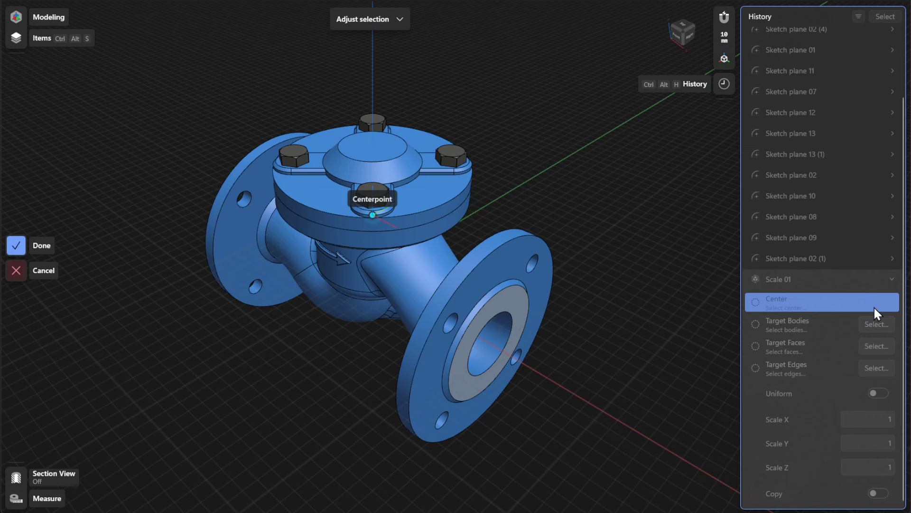
left_click(373, 216)
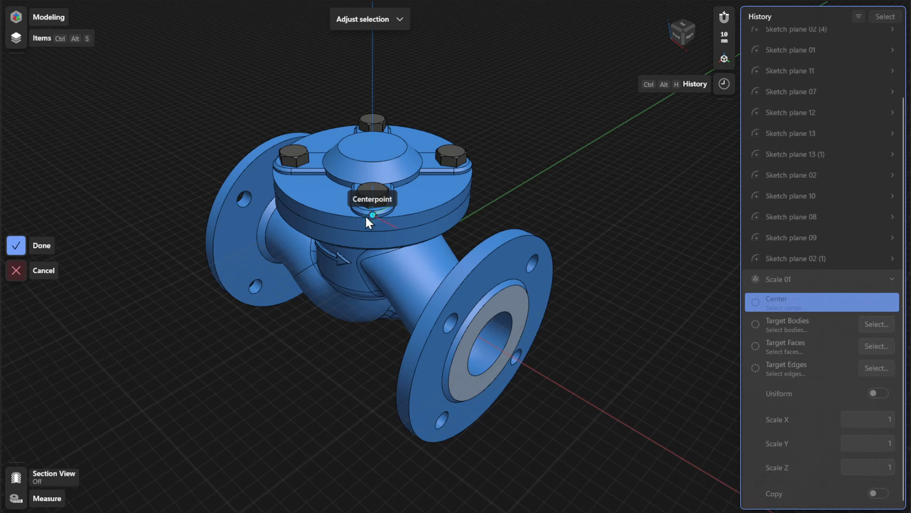
left_click(42, 245)
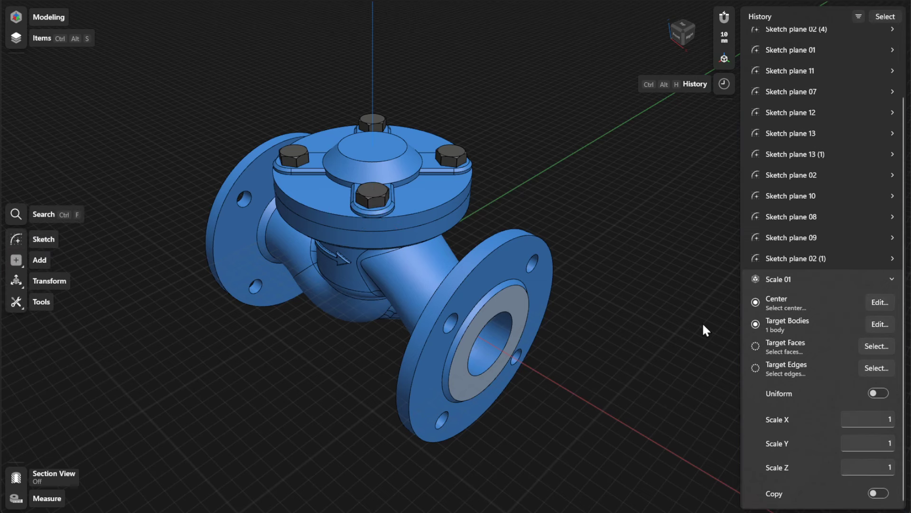
left_click(873, 327)
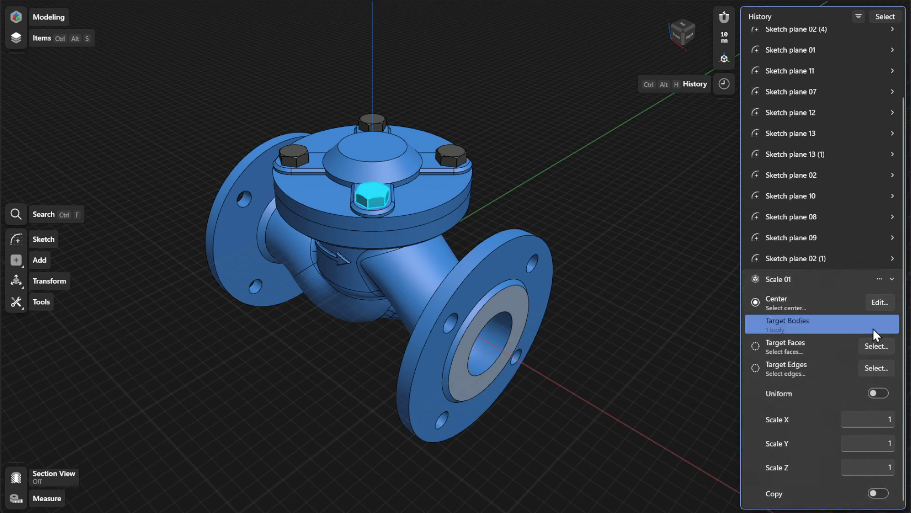
left_click(872, 326)
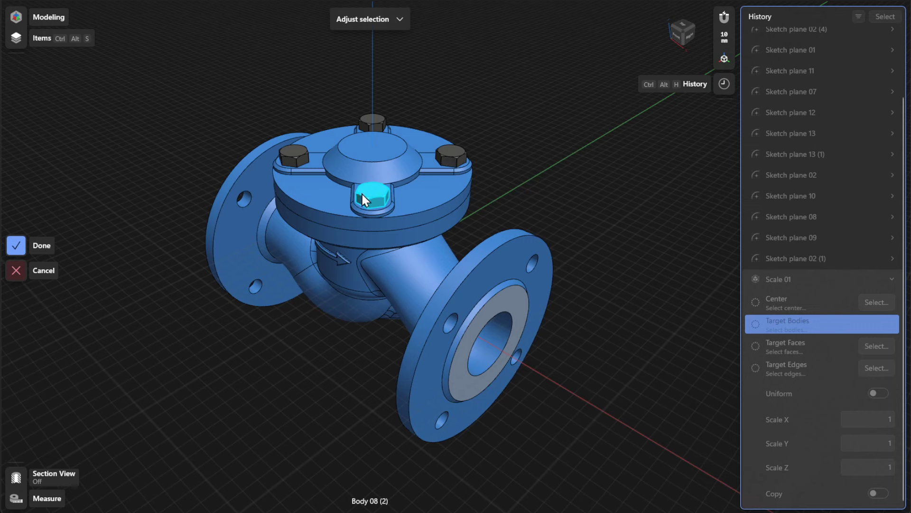
left_click(34, 253)
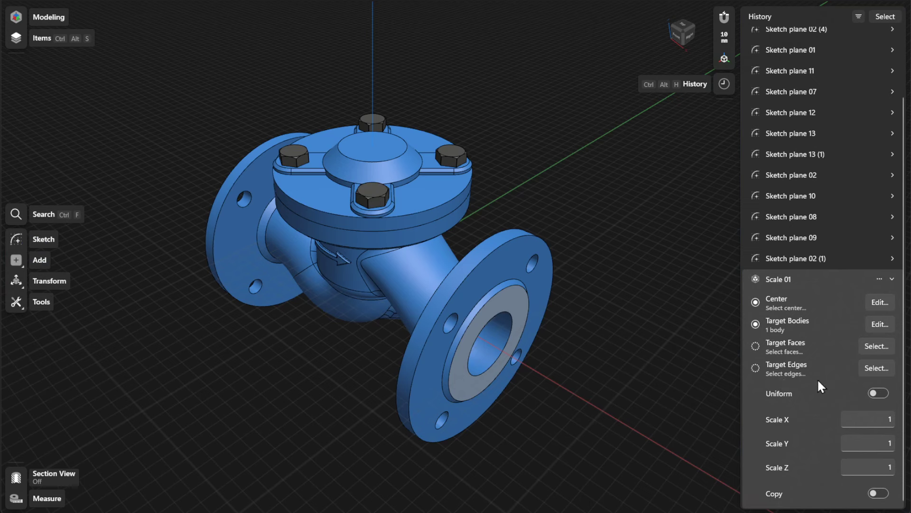
left_click(880, 393)
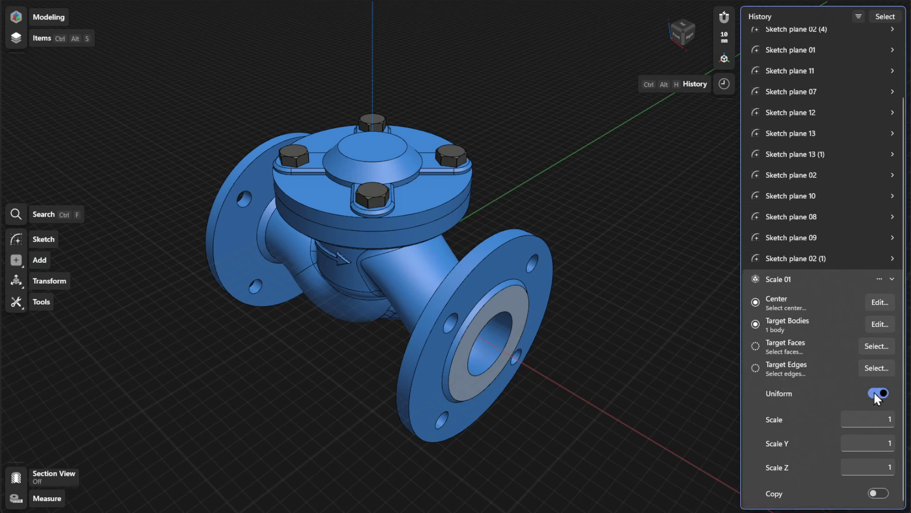
left_click(874, 394)
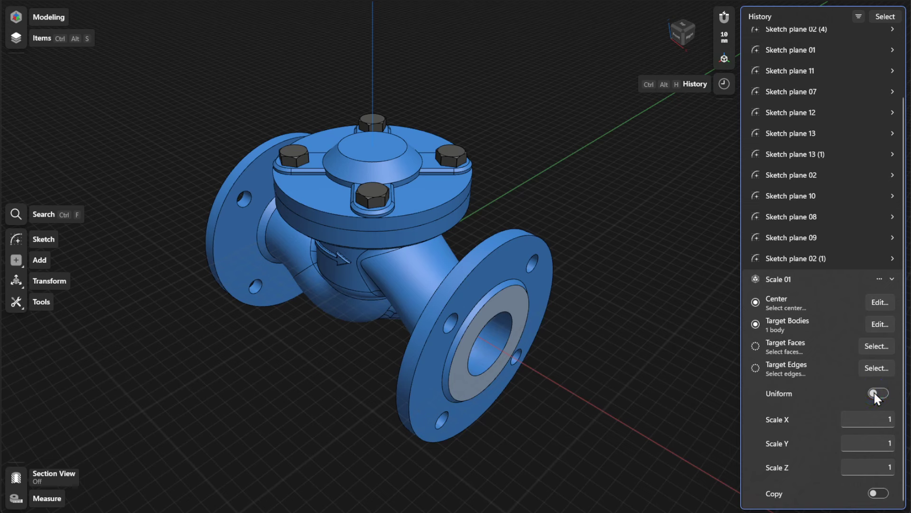
left_click(874, 393)
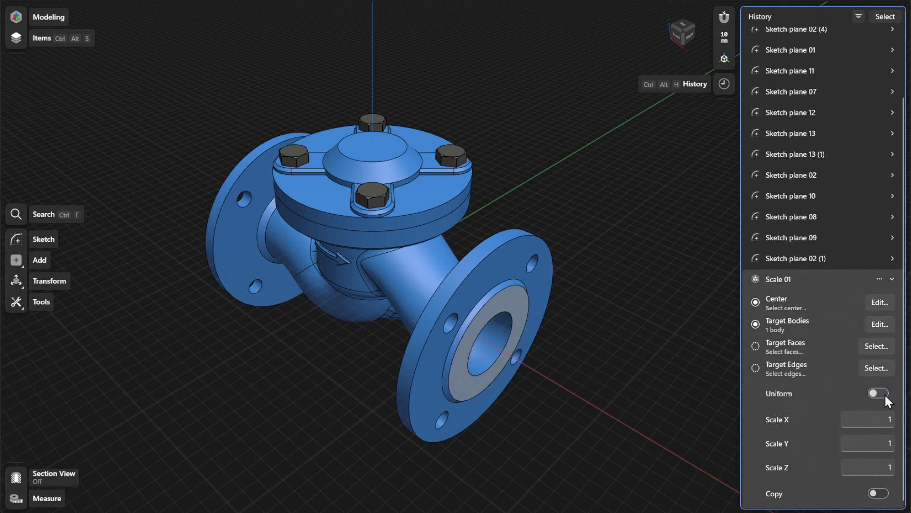
left_click(886, 418)
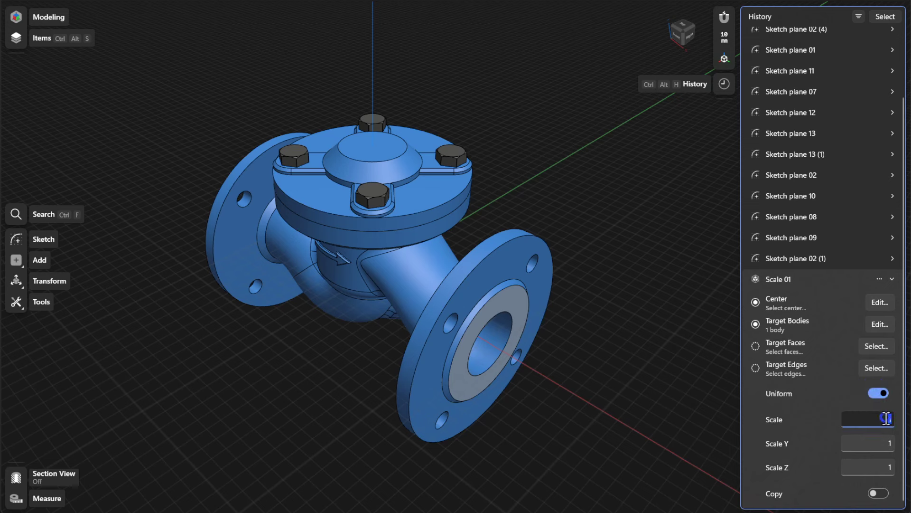
type("2")
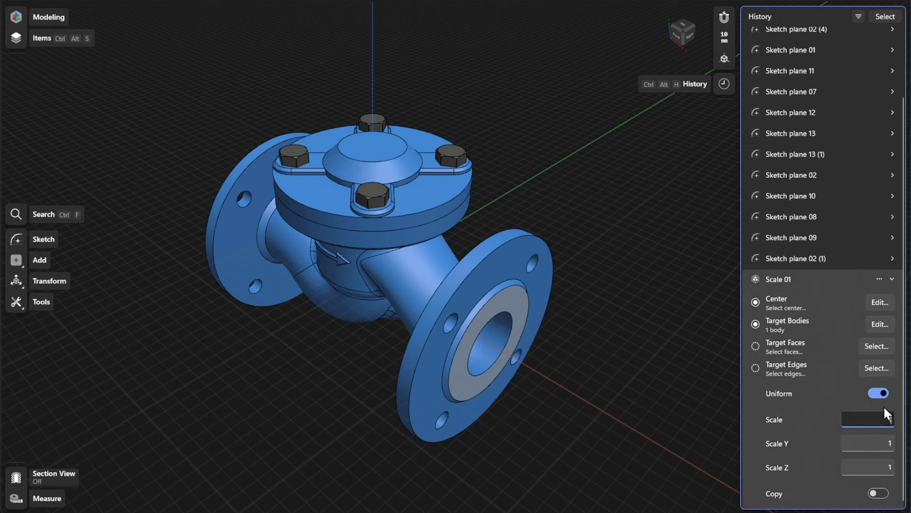
left_click(877, 392)
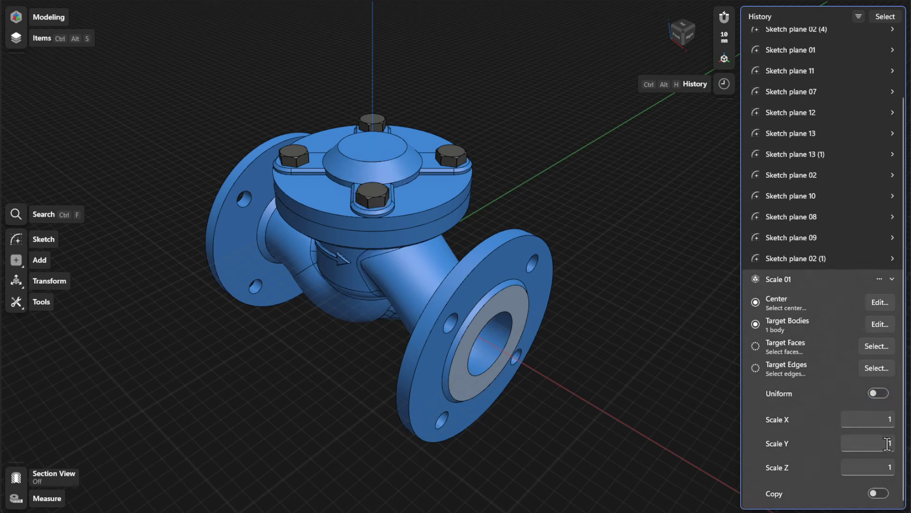
left_click(886, 442)
type("2")
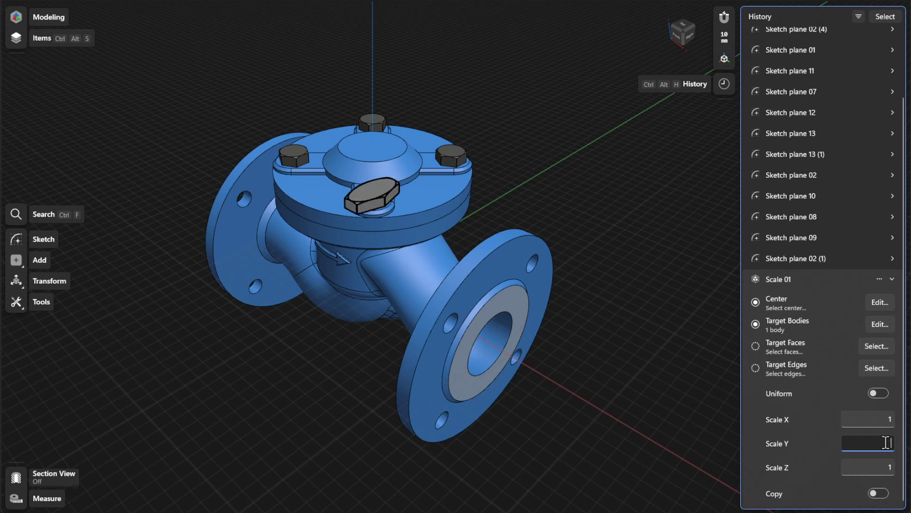
left_click(879, 494)
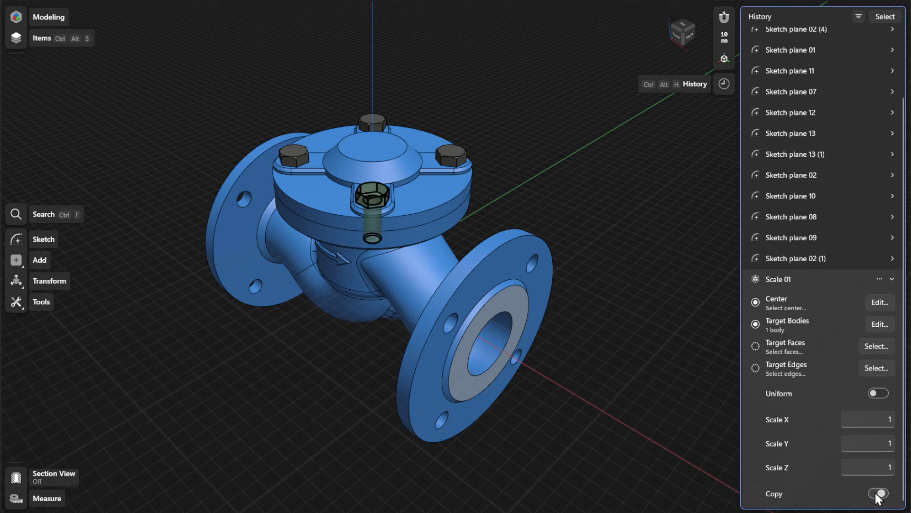
left_click(878, 495)
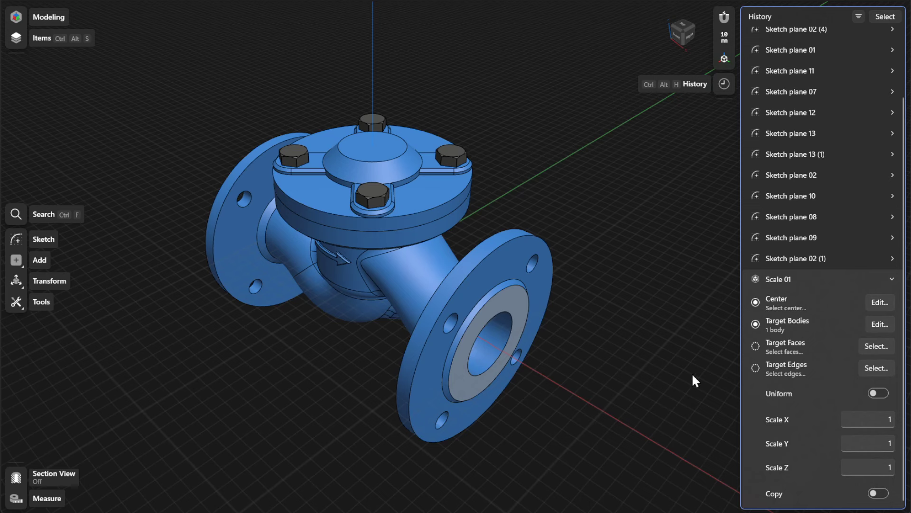